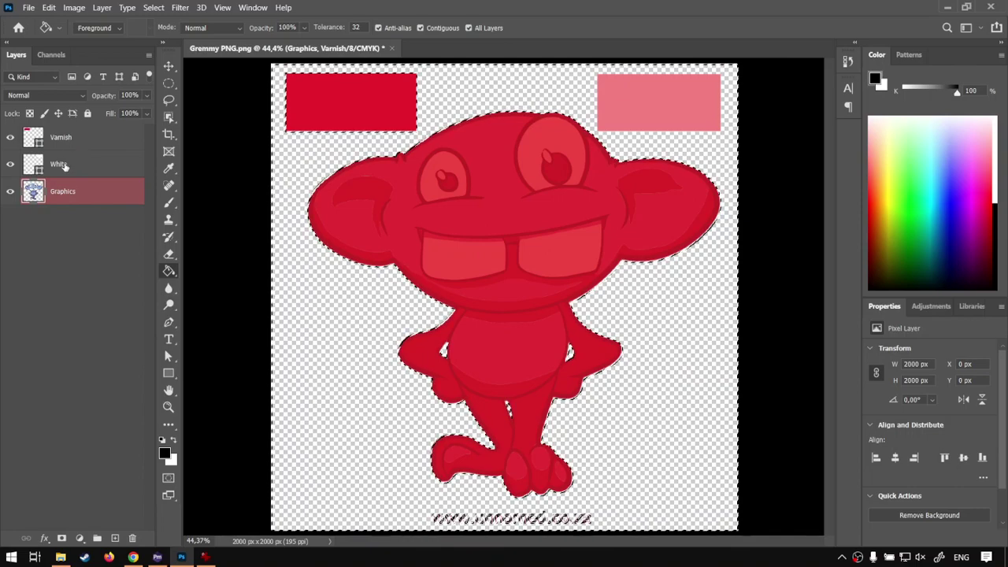
- Compare the document's White and Varnish channels with its layer stack
{"action": "left_click", "coordinate": [51, 55]}
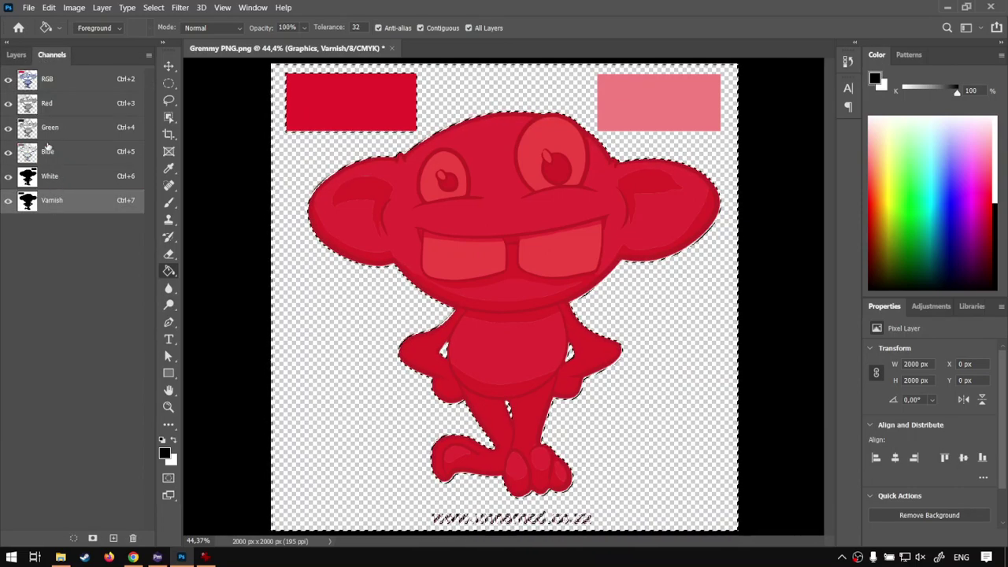
{"action": "left_click", "coordinate": [17, 55]}
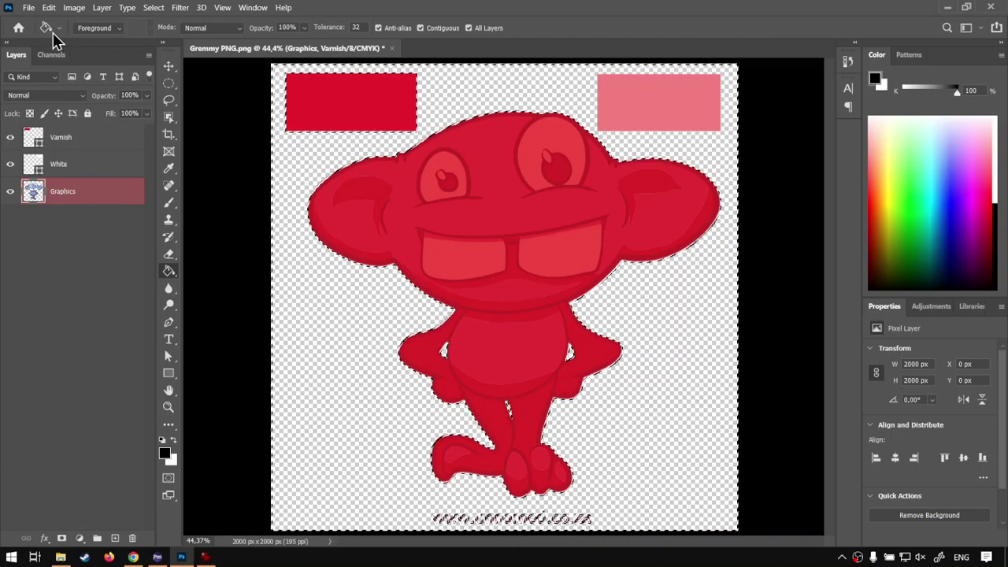
{"action": "left_click", "coordinate": [52, 55]}
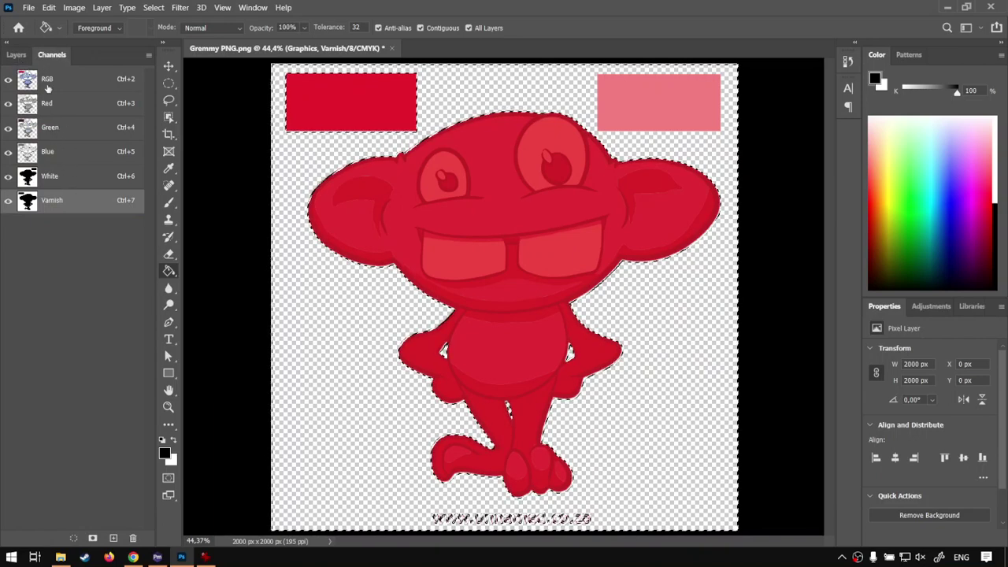
{"action": "left_click", "coordinate": [15, 55]}
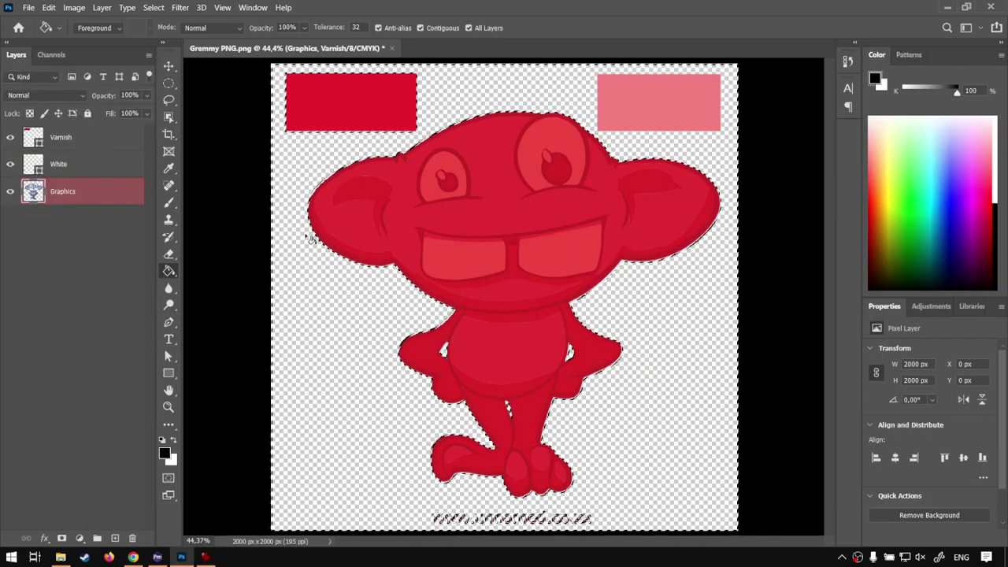
- Deselect the character with Ctrl+D and switch to the Move tool
{"action": "key", "text": "ctrl+d"}
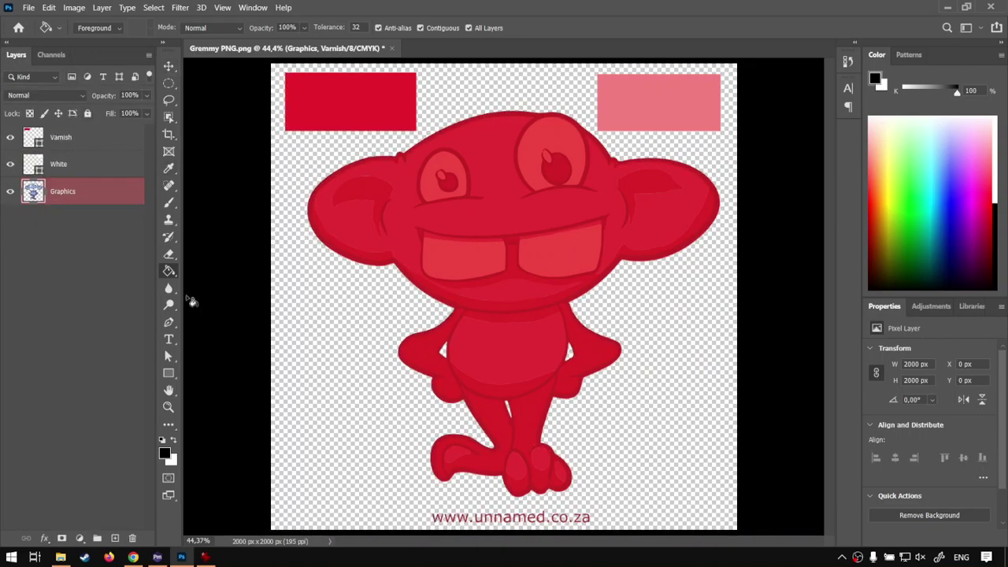
{"action": "left_click", "coordinate": [170, 66]}
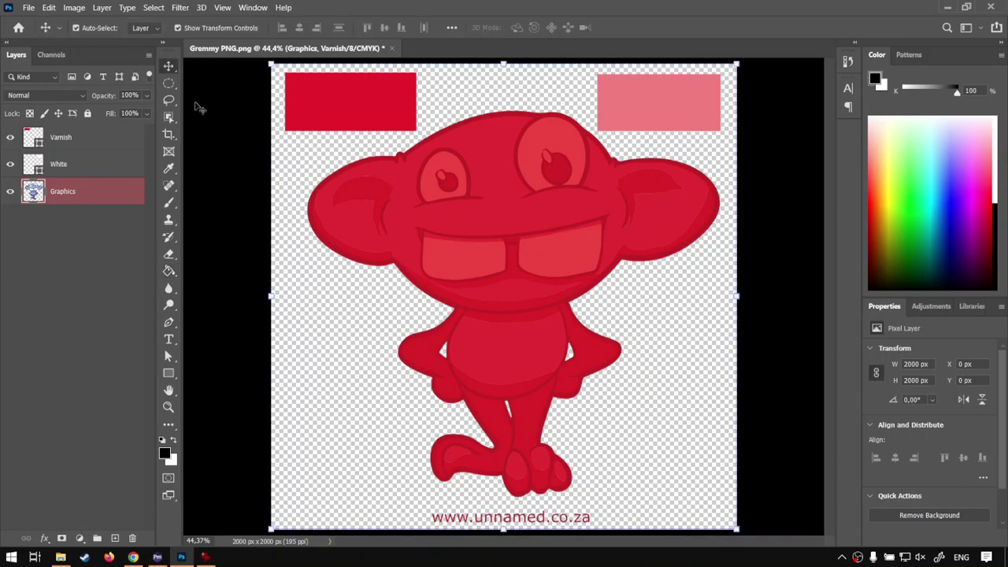
{"action": "left_click", "coordinate": [29, 8]}
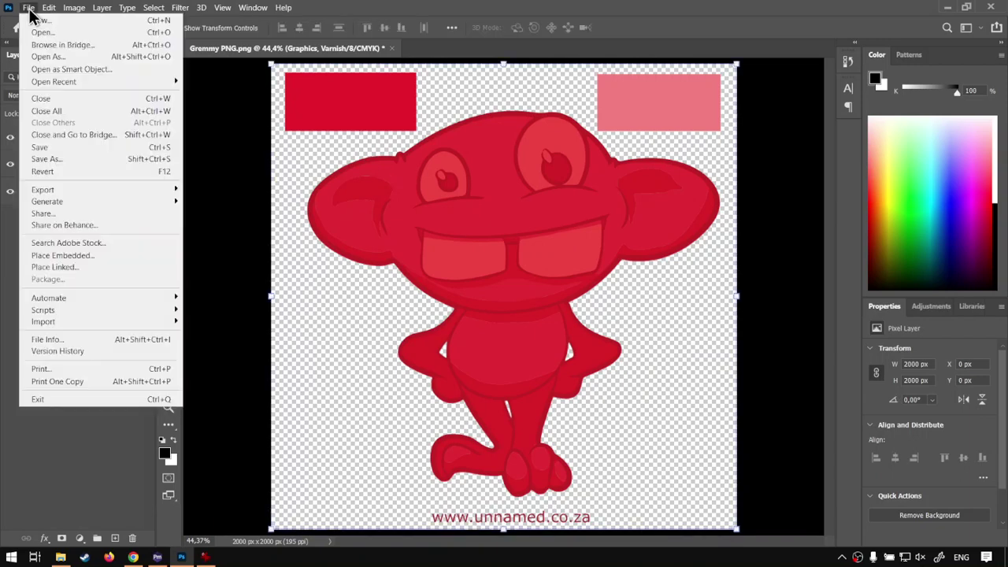
- Save the artwork as a layered TIFF named 'Gremmy PNG WV', accepting the TIFF options and the layers warning
{"action": "left_click", "coordinate": [68, 161]}
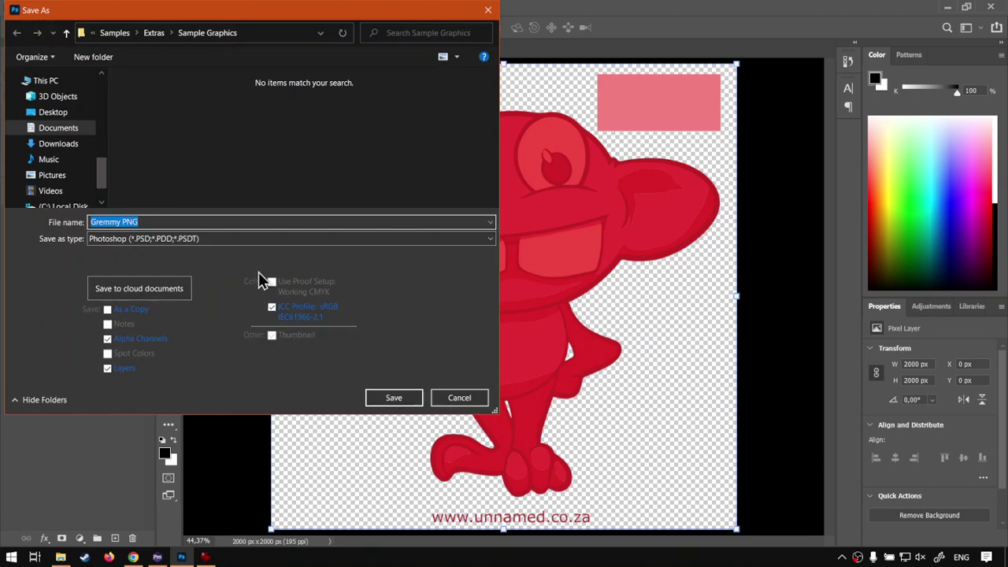
{"action": "left_click", "coordinate": [263, 241]}
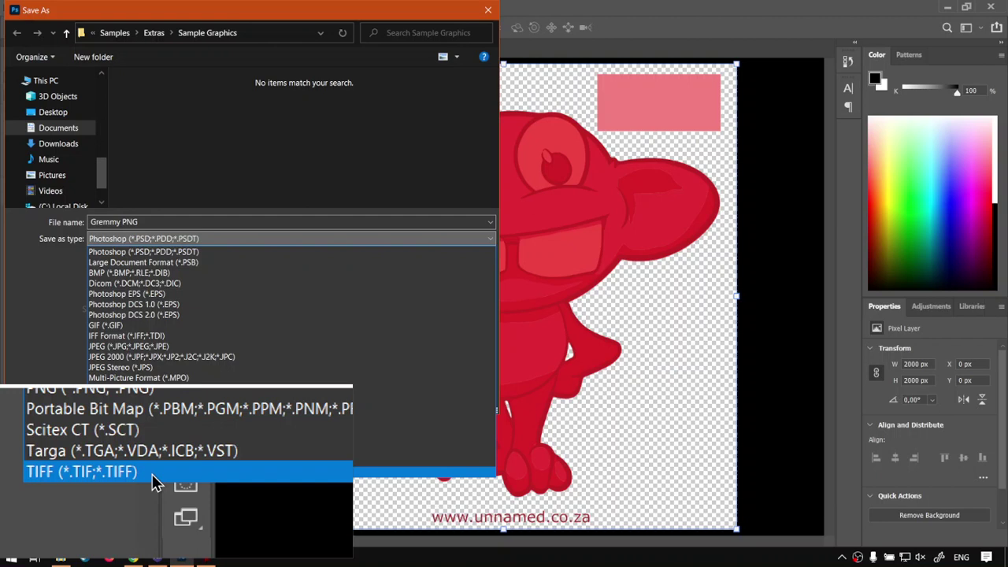
{"action": "left_click", "coordinate": [152, 476]}
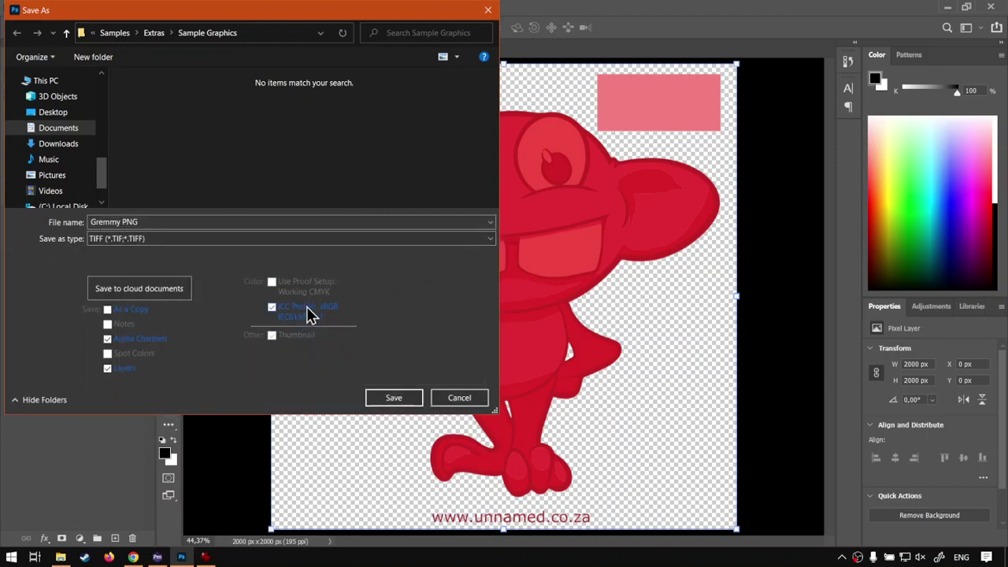
{"action": "left_click", "coordinate": [146, 221]}
{"action": "left_click", "coordinate": [151, 221]}
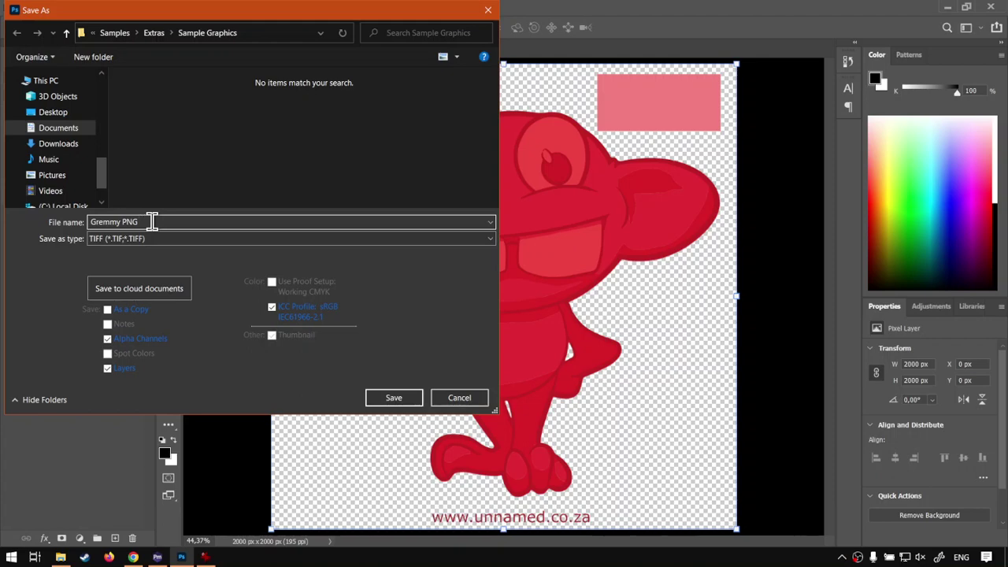
{"action": "type", "text": "WV"}
{"action": "left_click", "coordinate": [403, 404]}
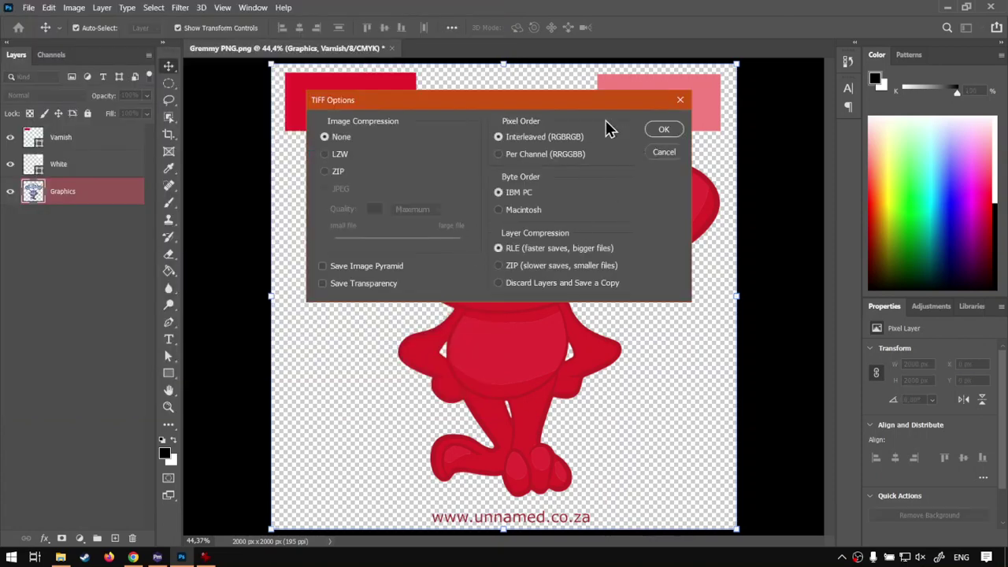
{"action": "left_click", "coordinate": [664, 131]}
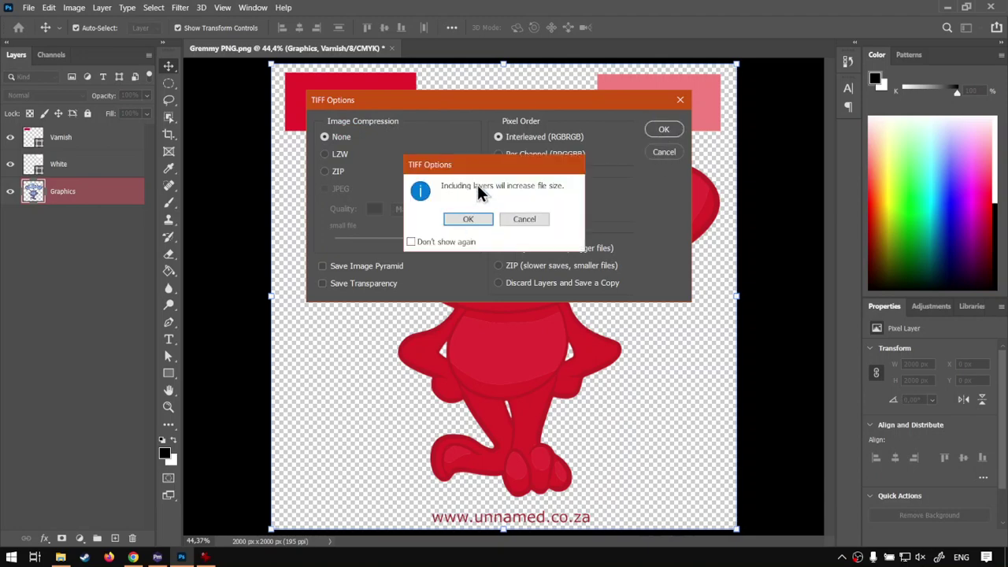
{"action": "left_click", "coordinate": [470, 221]}
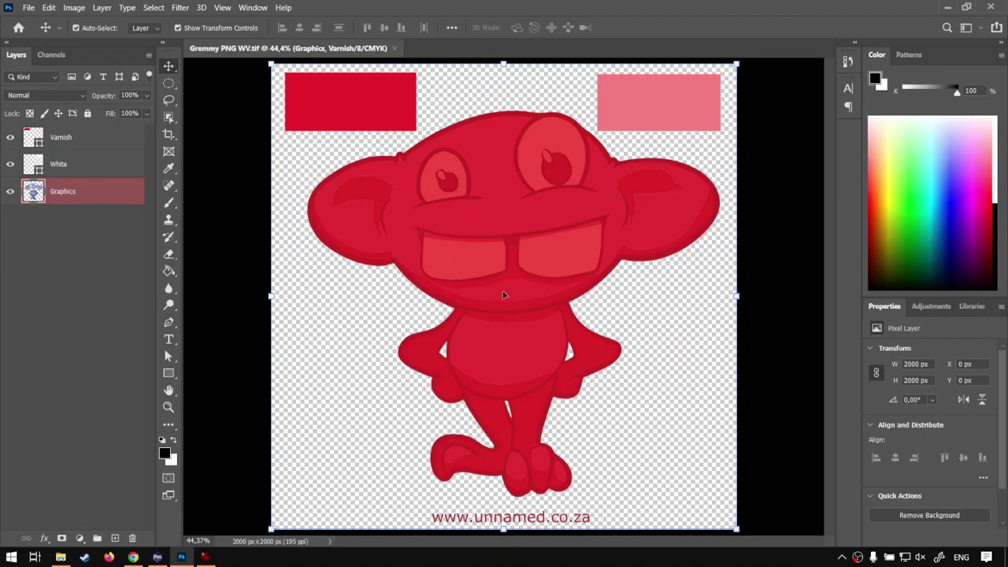
- Preview Gremmy PNG WV from the Sample Graphics folder, then return to FlexiPRINT UV
{"action": "left_click", "coordinate": [63, 557]}
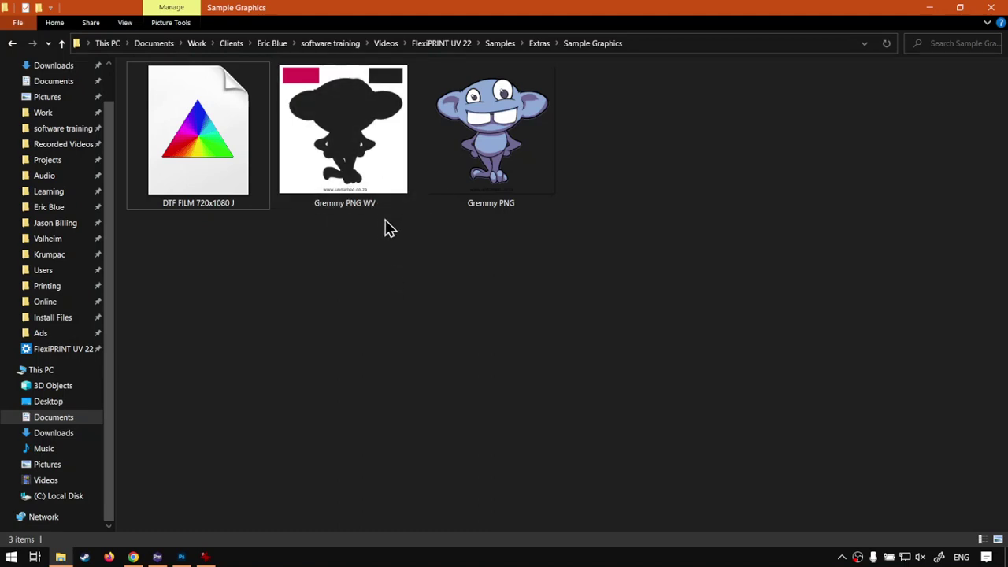
{"action": "double_click", "coordinate": [367, 150]}
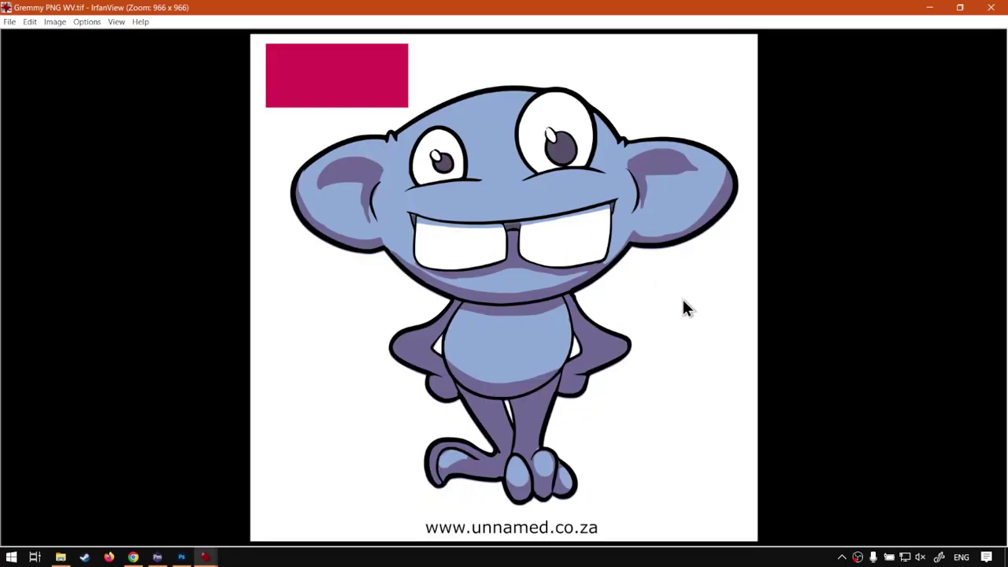
{"action": "left_click", "coordinate": [985, 10]}
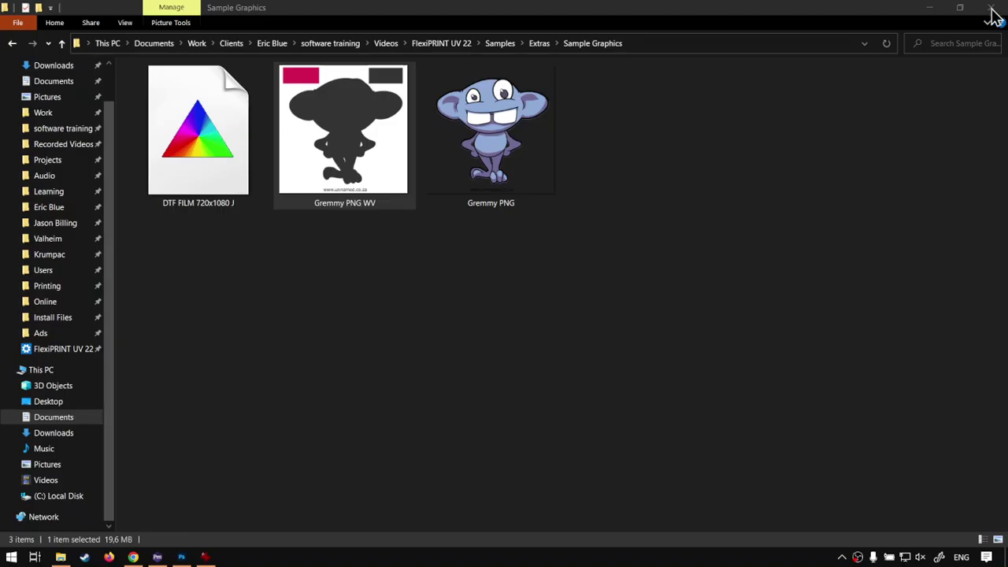
{"action": "left_click", "coordinate": [417, 348]}
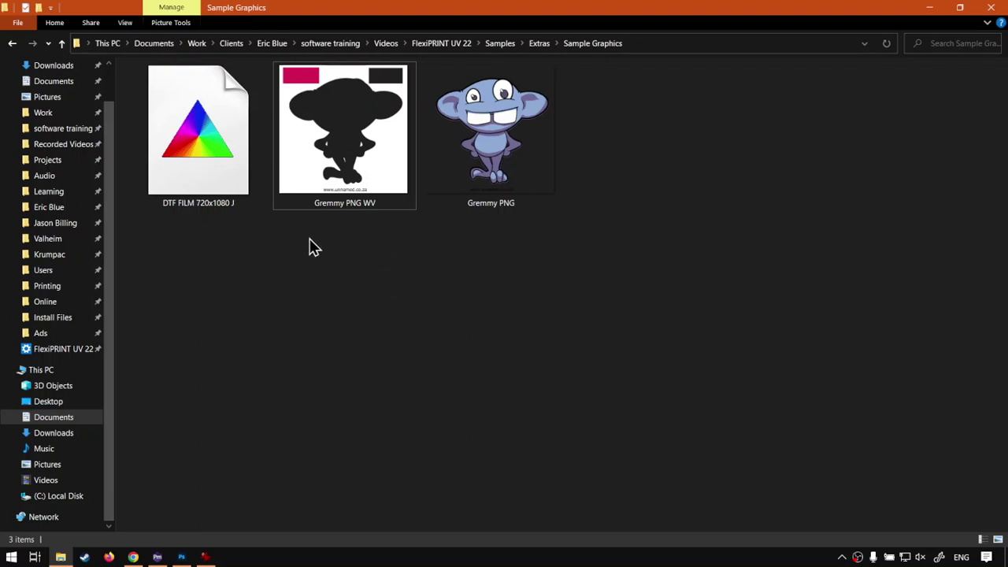
{"action": "left_click", "coordinate": [156, 557]}
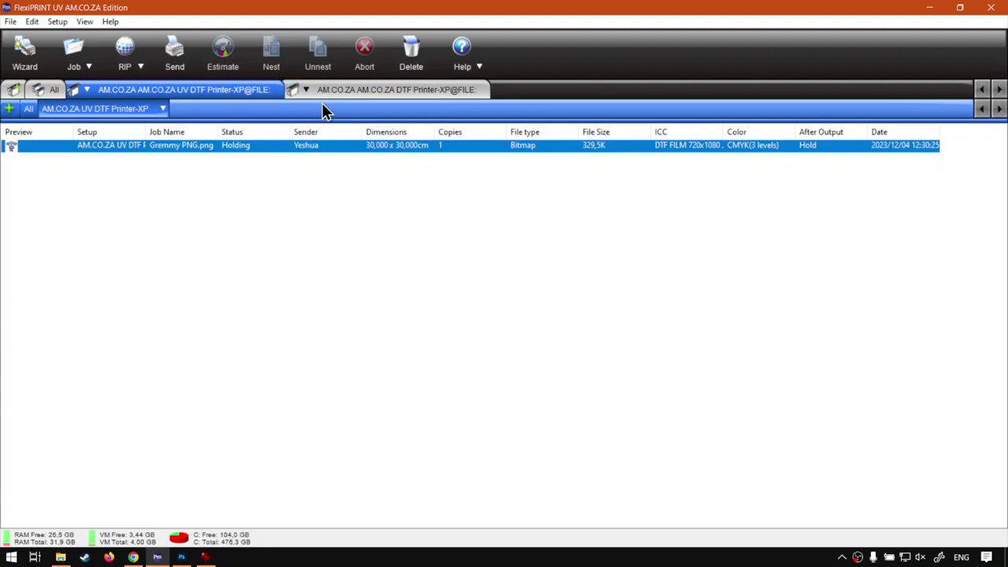
- Switch to the AM.CO.ZA DTF Printer-XP queue and browse the Add Setup printer models without adding one
{"action": "left_click", "coordinate": [366, 93]}
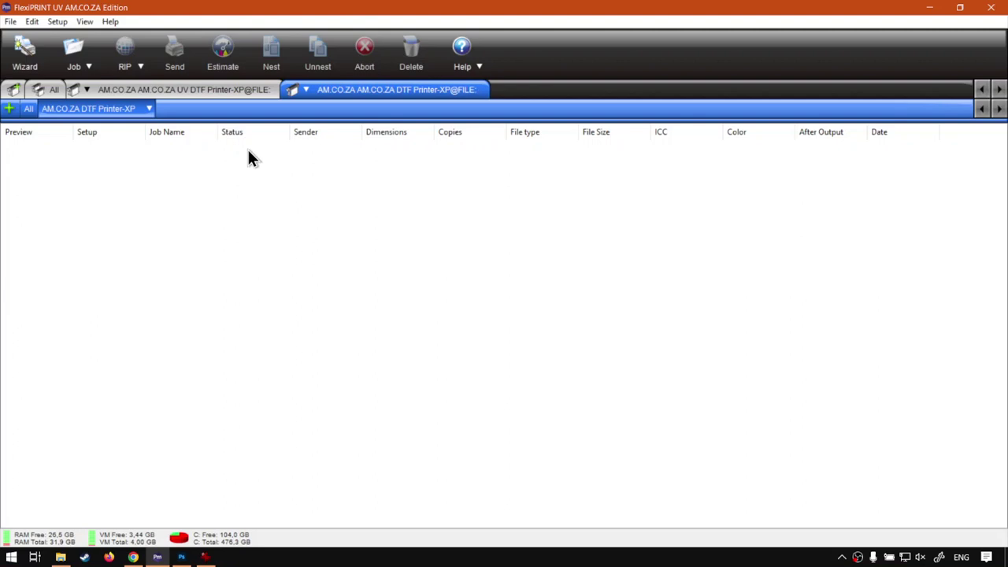
{"action": "left_click", "coordinate": [57, 21]}
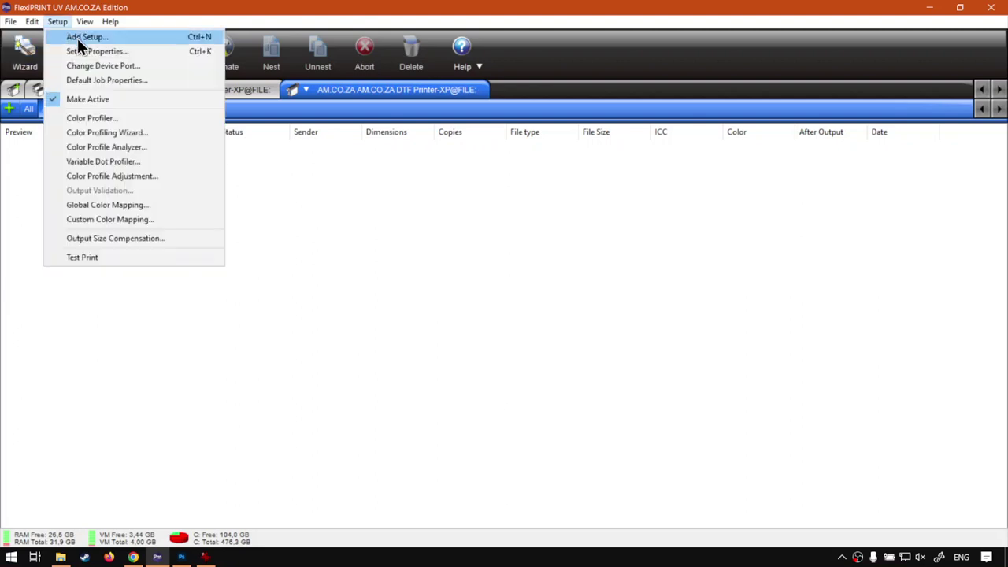
{"action": "left_click", "coordinate": [82, 37]}
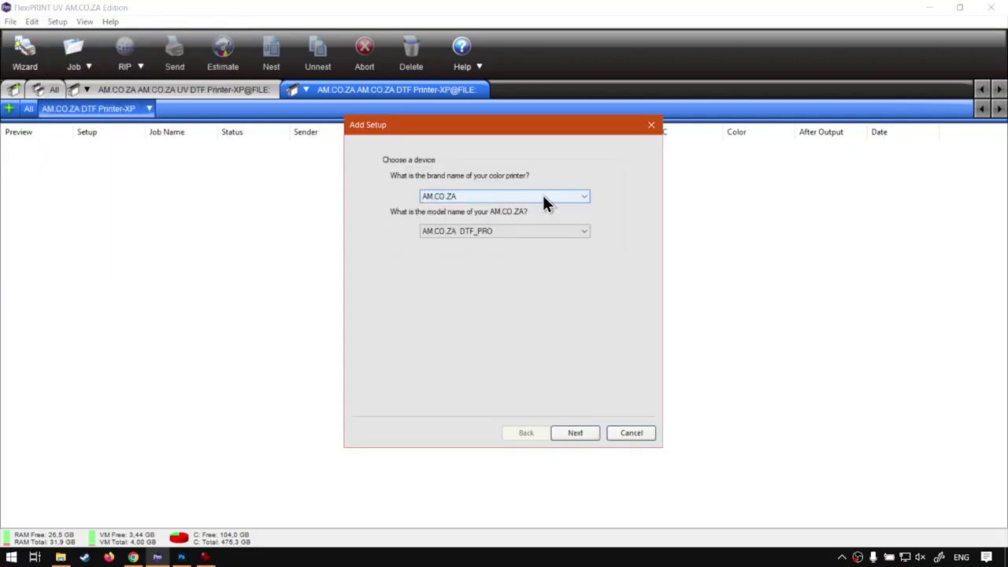
{"action": "left_click", "coordinate": [534, 230]}
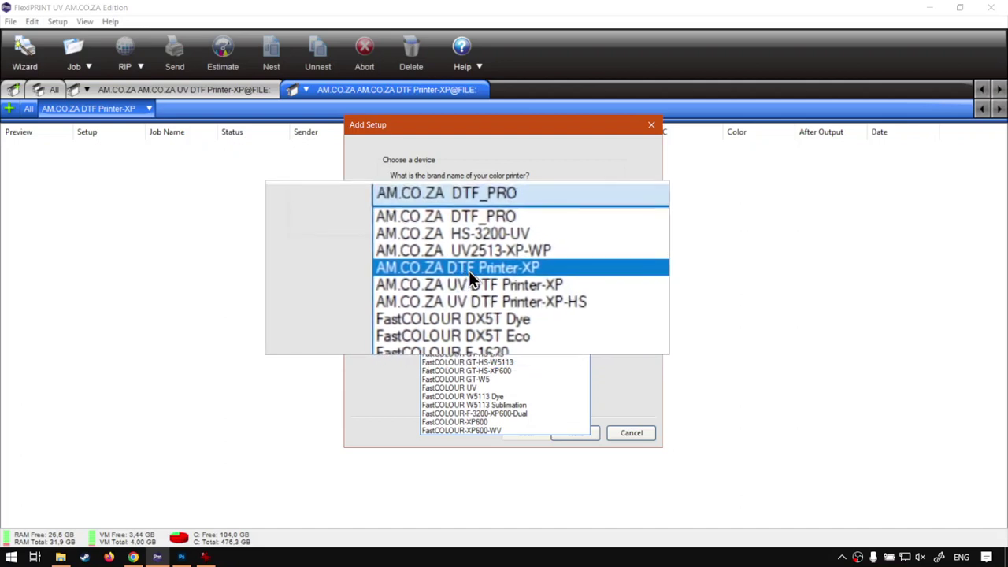
{"action": "left_click", "coordinate": [636, 433]}
{"action": "left_click", "coordinate": [637, 433]}
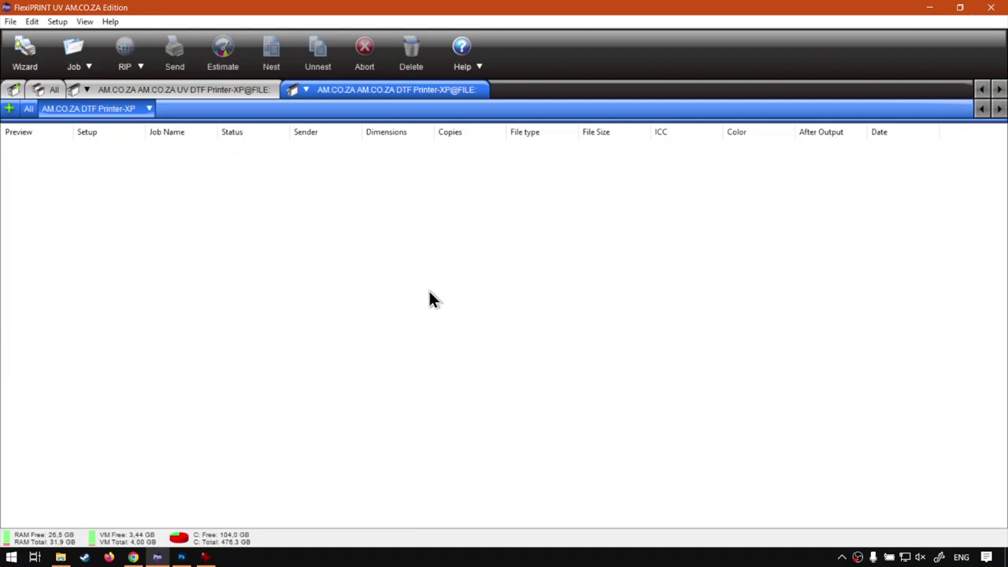
- Inspect the DTF Printer-XP setup properties and close them unchanged
{"action": "left_click", "coordinate": [82, 108]}
{"action": "left_click", "coordinate": [100, 149]}
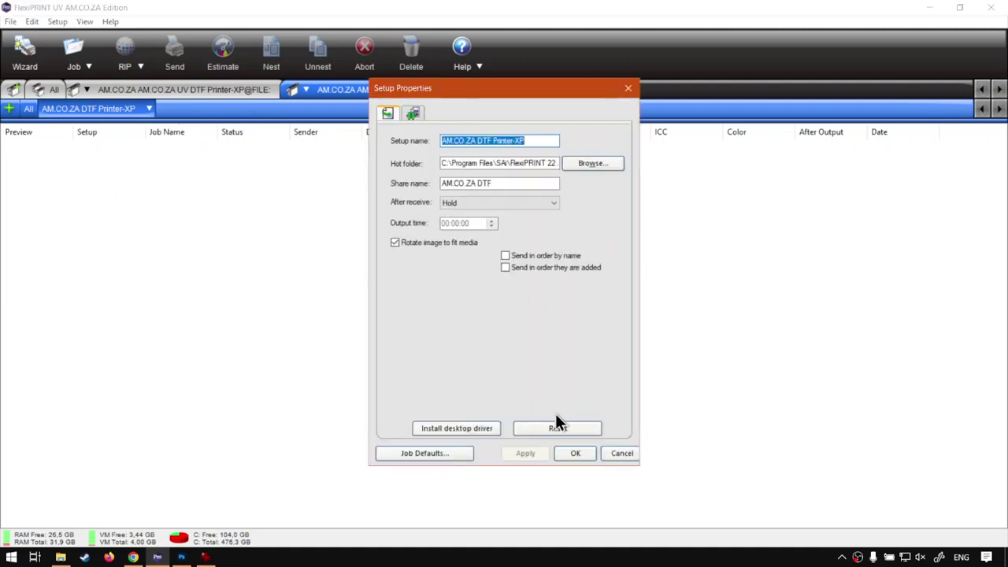
{"action": "left_click", "coordinate": [575, 454]}
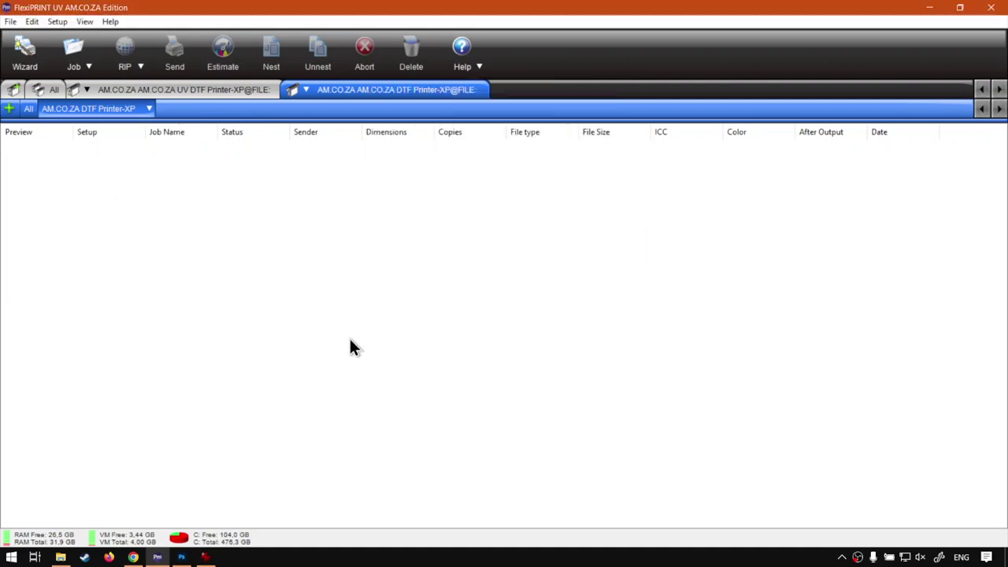
- Check the default job's white ink option, leave it at Under solid, and close the dialog
{"action": "left_click", "coordinate": [96, 110]}
{"action": "left_click", "coordinate": [103, 160]}
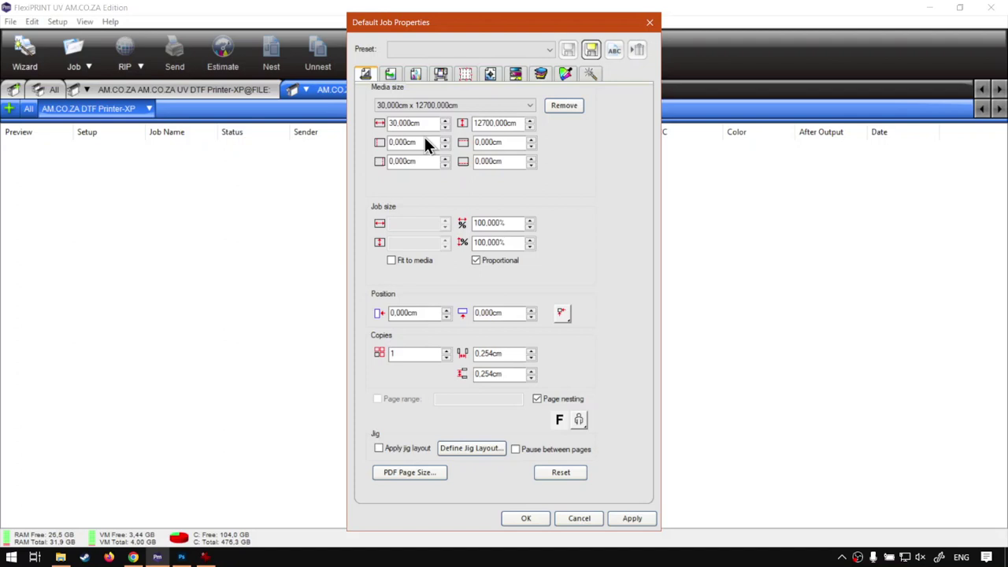
{"action": "left_click", "coordinate": [440, 74]}
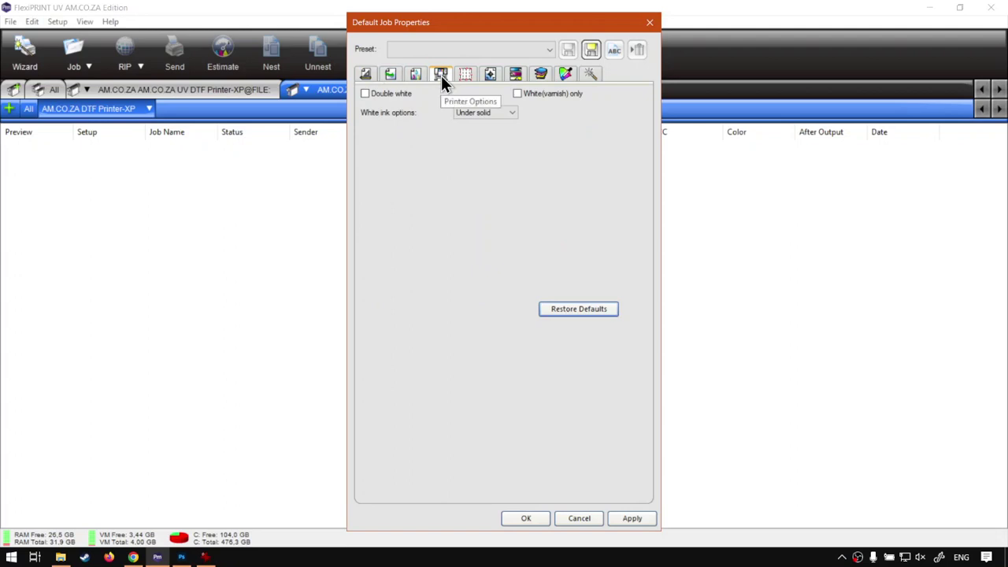
{"action": "left_click", "coordinate": [493, 113]}
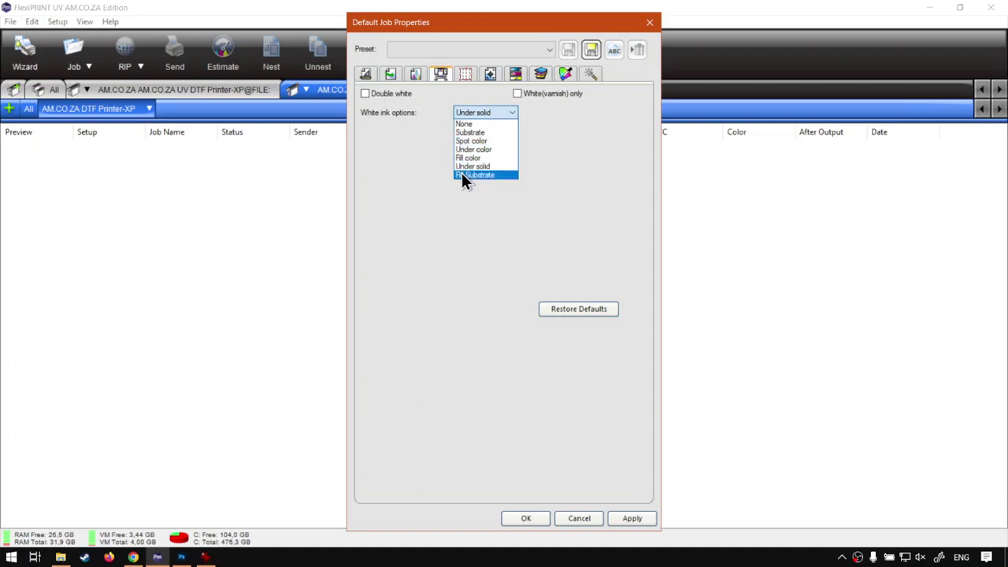
{"action": "left_click", "coordinate": [454, 227]}
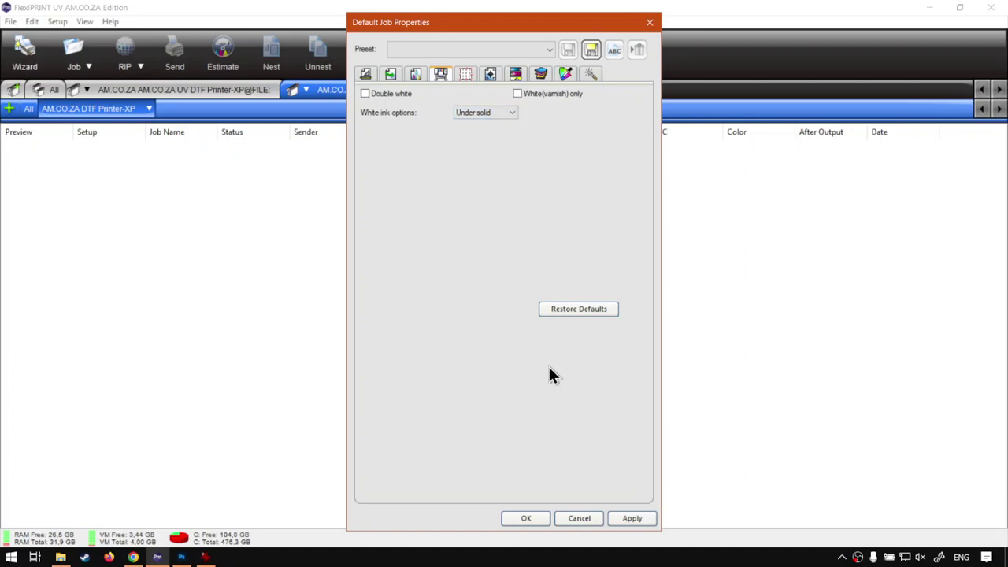
{"action": "left_click", "coordinate": [594, 520]}
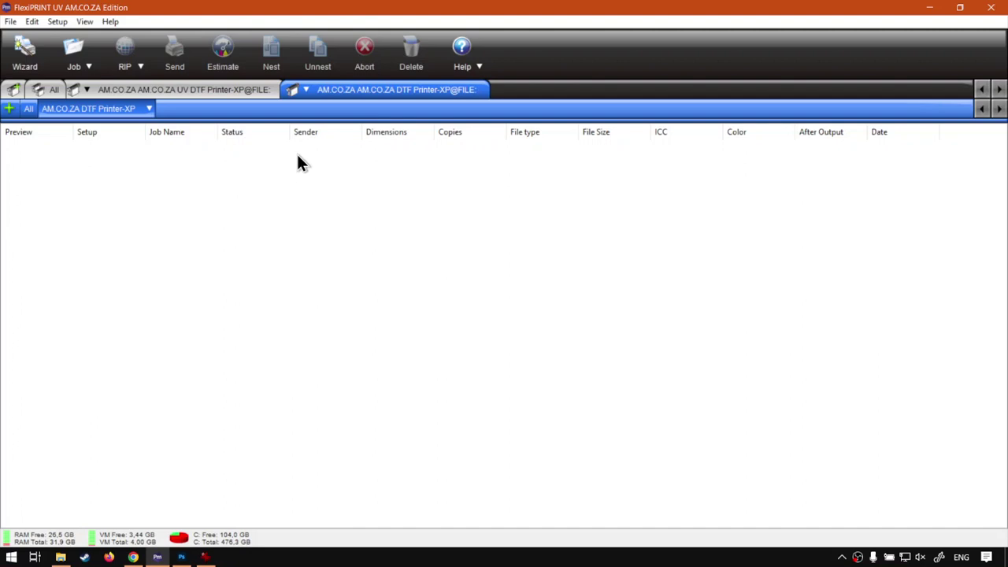
- Drag Gremmy PNG WV from Sample Graphics into the UV DTF queue and open its Job Properties
{"action": "left_click", "coordinate": [196, 89]}
{"action": "left_click", "coordinate": [187, 197]}
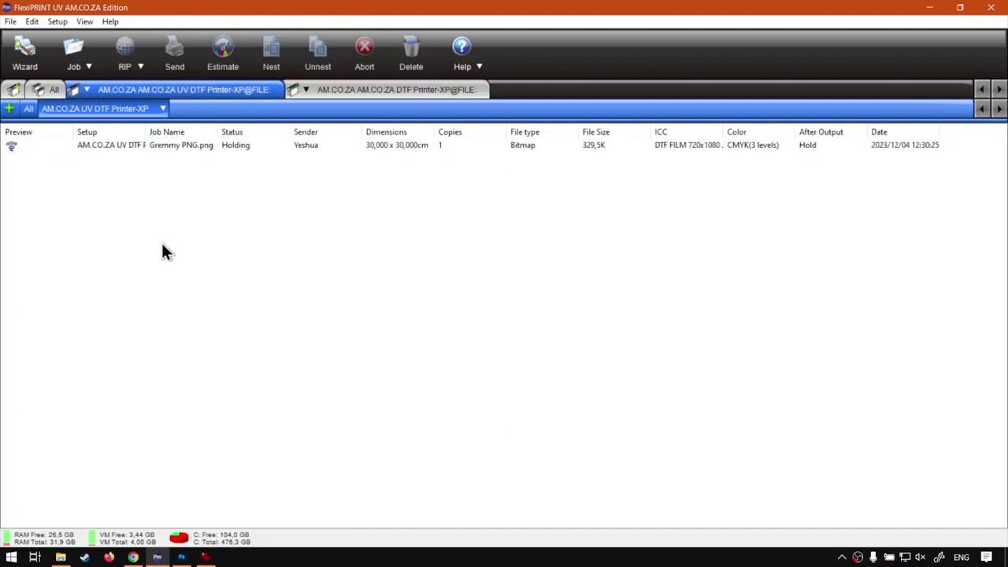
{"action": "left_click", "coordinate": [60, 557]}
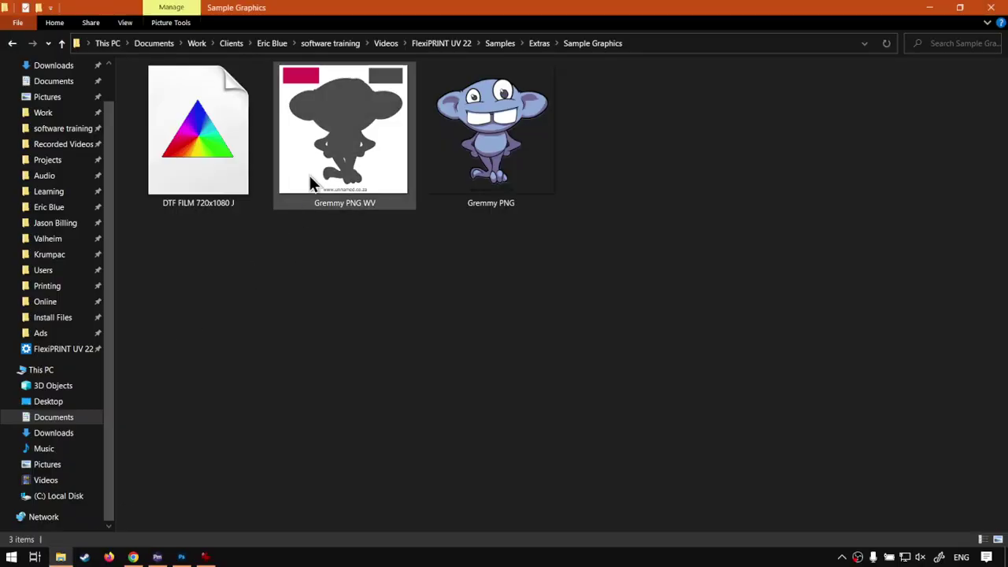
{"action": "left_click_drag", "start_coordinate": [312, 182], "coordinate": [155, 544]}
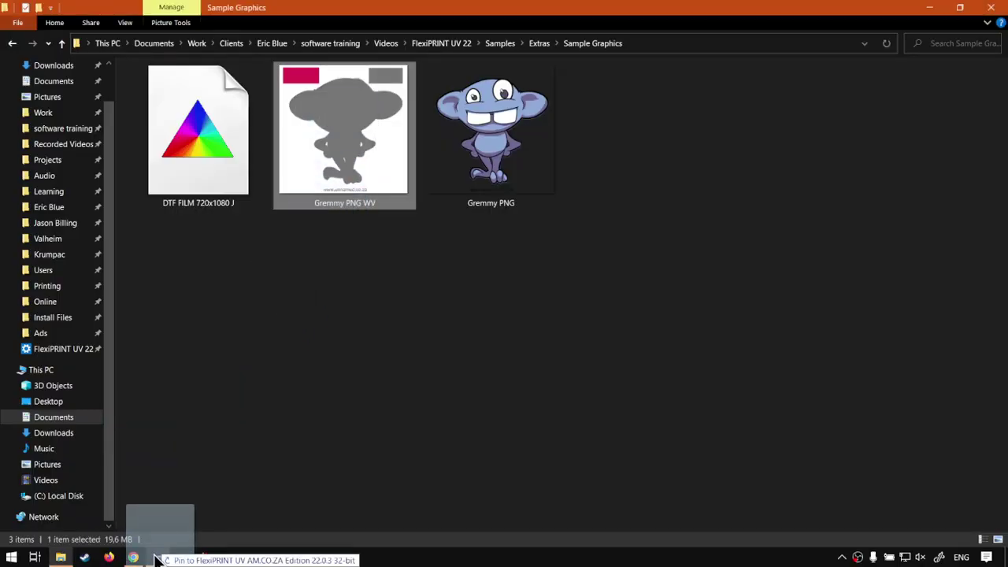
{"action": "left_click_drag", "start_coordinate": [157, 558], "coordinate": [276, 294]}
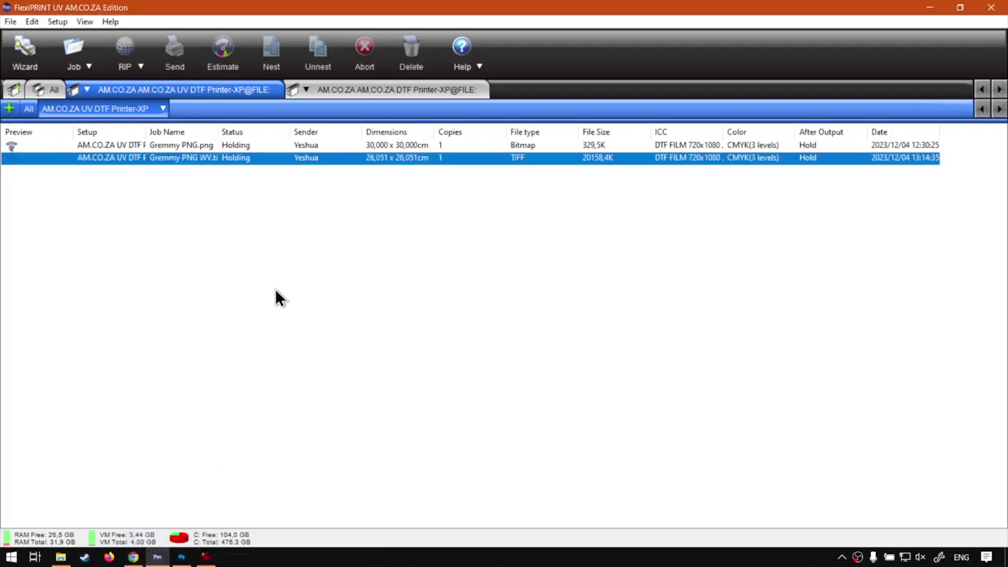
{"action": "right_click", "coordinate": [176, 162]}
{"action": "left_click", "coordinate": [201, 166]}
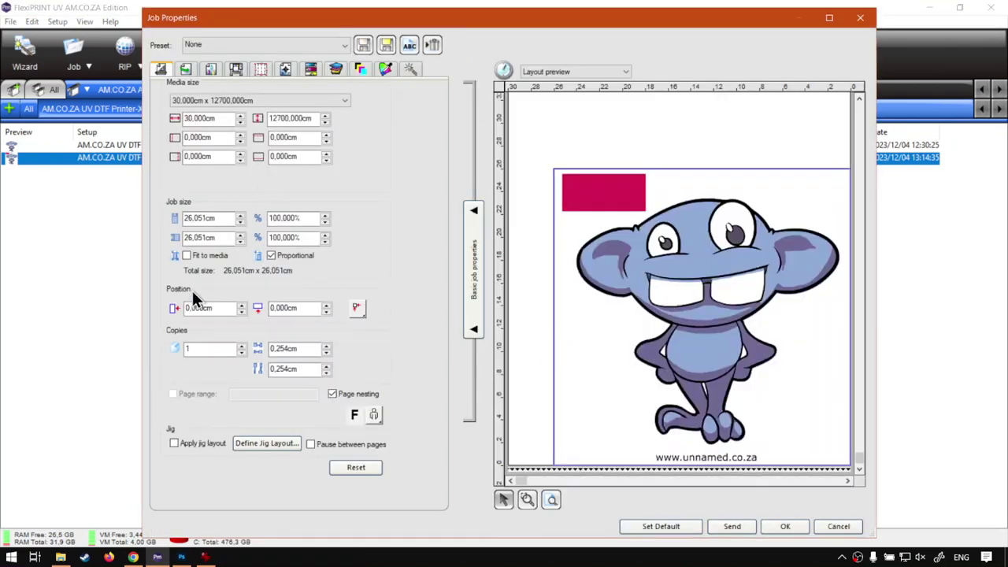
- Fit the character to the 30 cm media, nudge it up, and enable output channel preview
{"action": "left_click", "coordinate": [187, 256]}
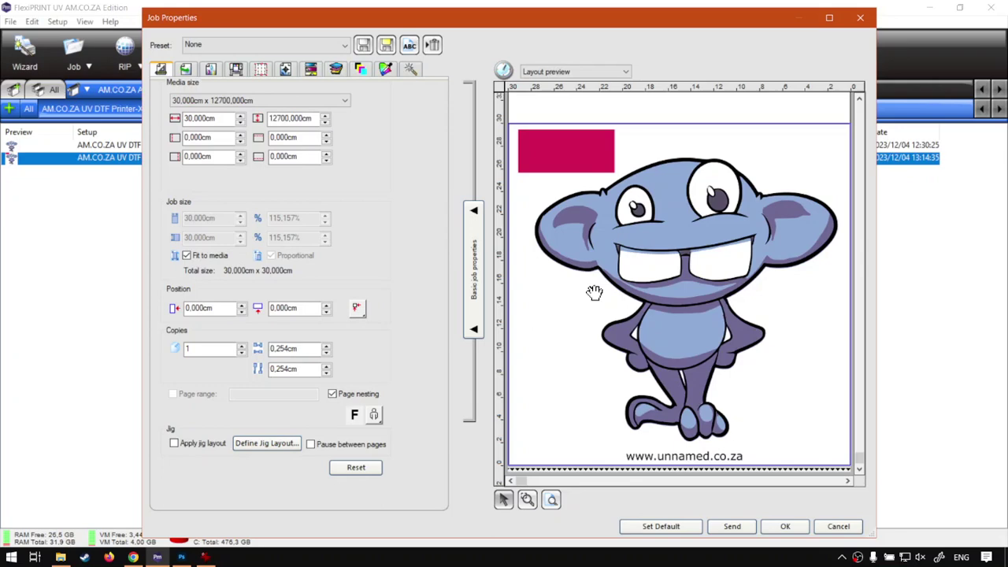
{"action": "left_click_drag", "start_coordinate": [597, 296], "coordinate": [635, 299]}
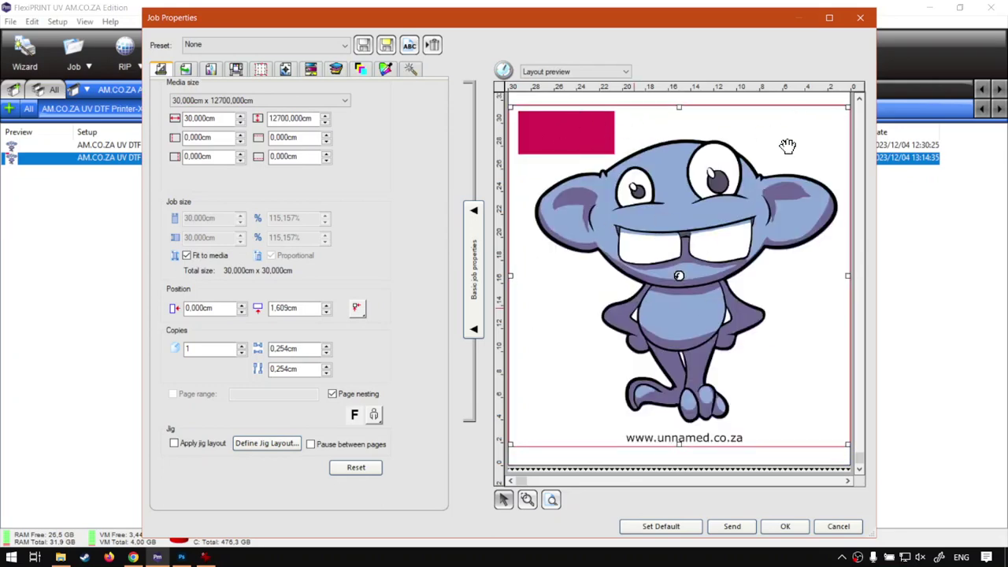
{"action": "left_click", "coordinate": [361, 69]}
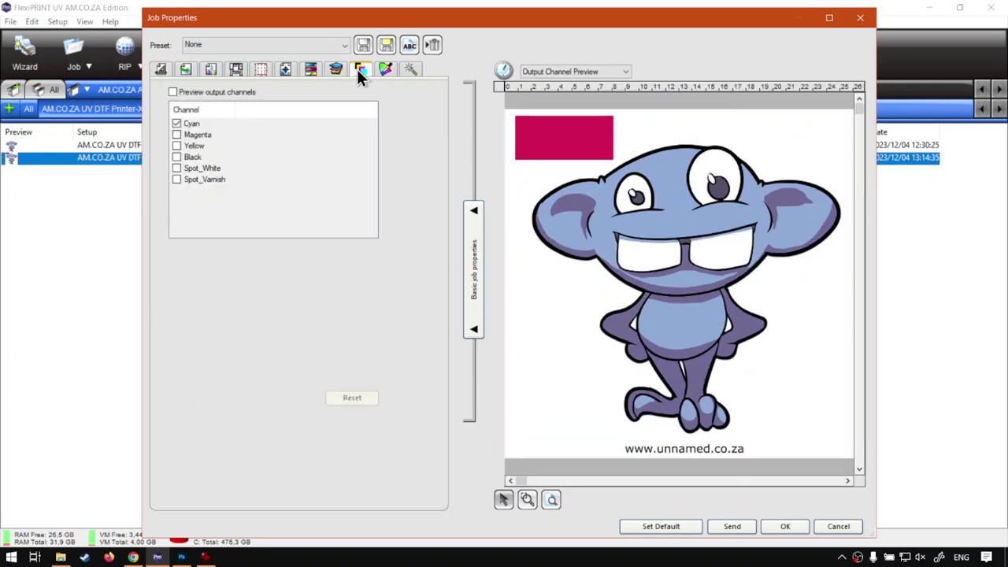
{"action": "left_click", "coordinate": [173, 92]}
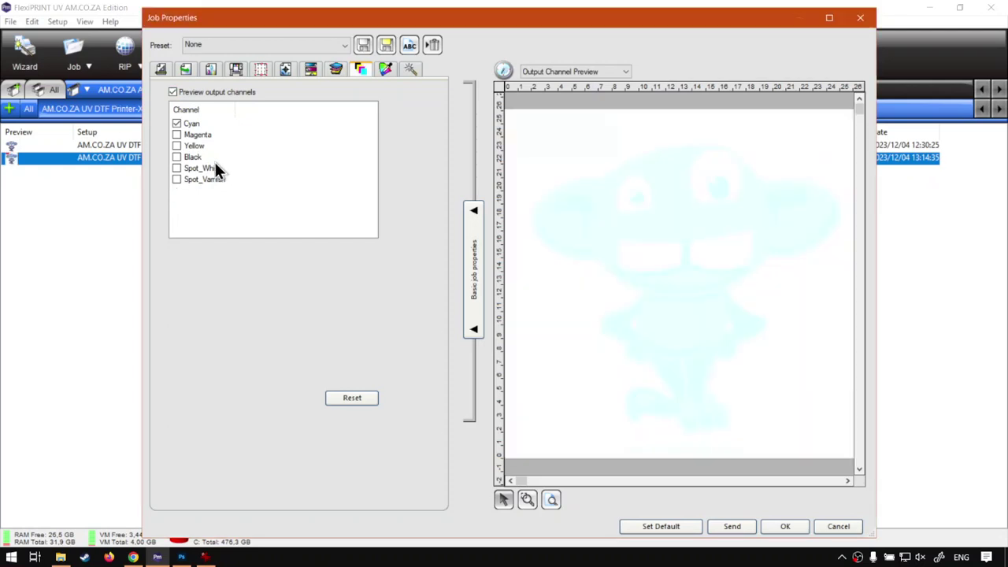
- Toggle the preview between Cyan, Spot_White and Spot_Varnish, ending with Spot_White shown
{"action": "left_click", "coordinate": [176, 168]}
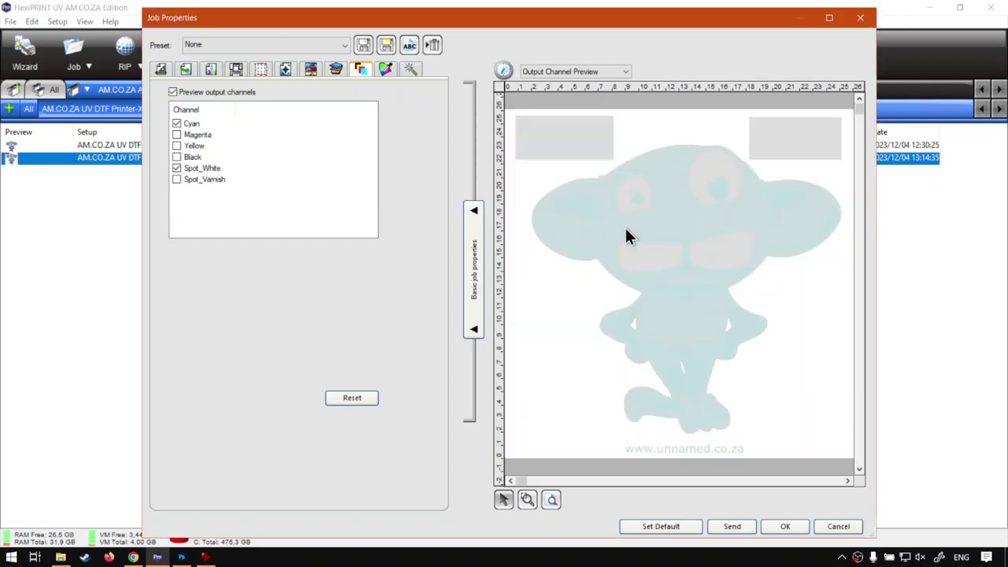
{"action": "left_click", "coordinate": [176, 124]}
{"action": "left_click", "coordinate": [176, 169]}
{"action": "left_click", "coordinate": [176, 179]}
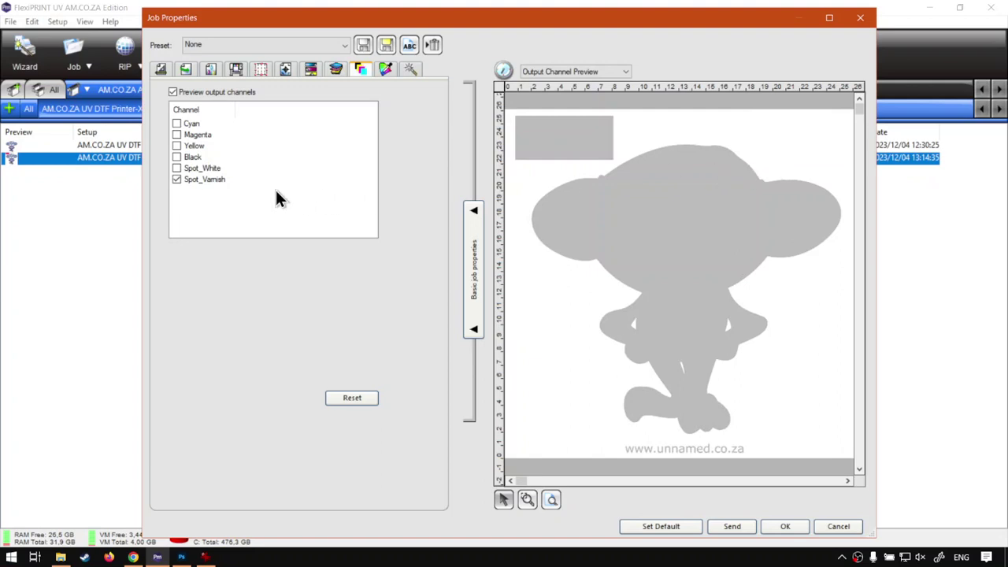
{"action": "left_click", "coordinate": [177, 168]}
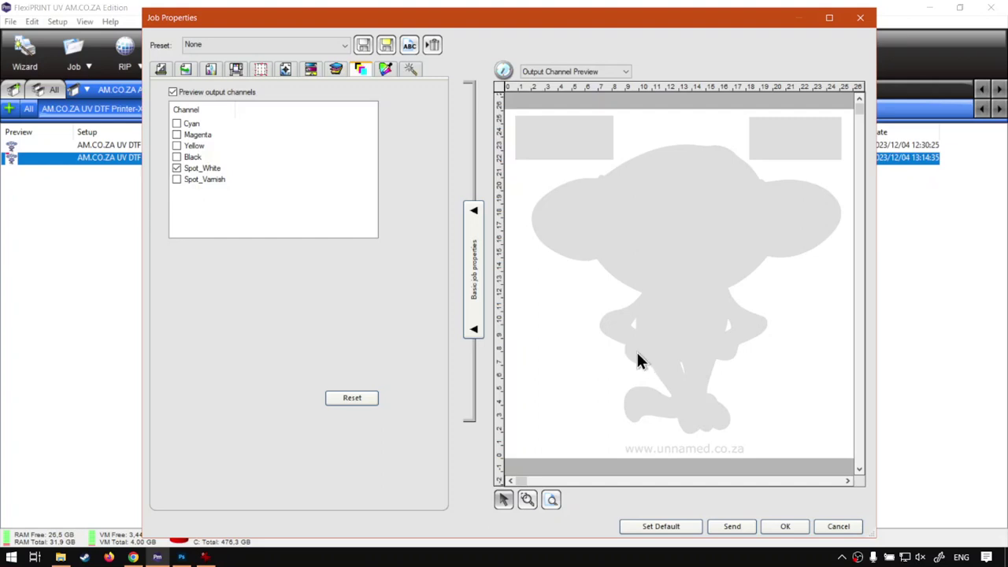
{"action": "left_click", "coordinate": [237, 71]}
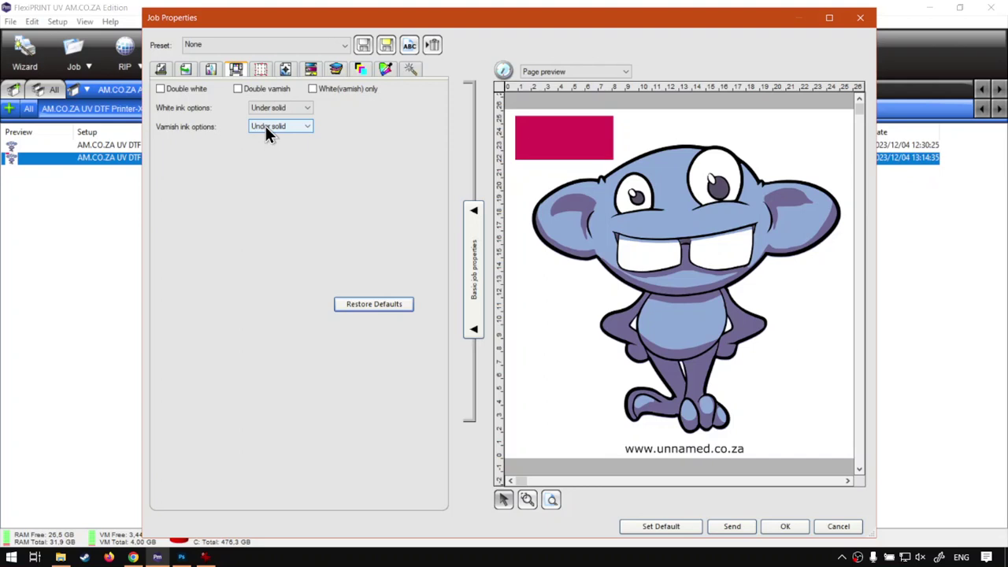
- Change the White and Varnish ink options from Under solid to Spot color
{"action": "left_click", "coordinate": [281, 107]}
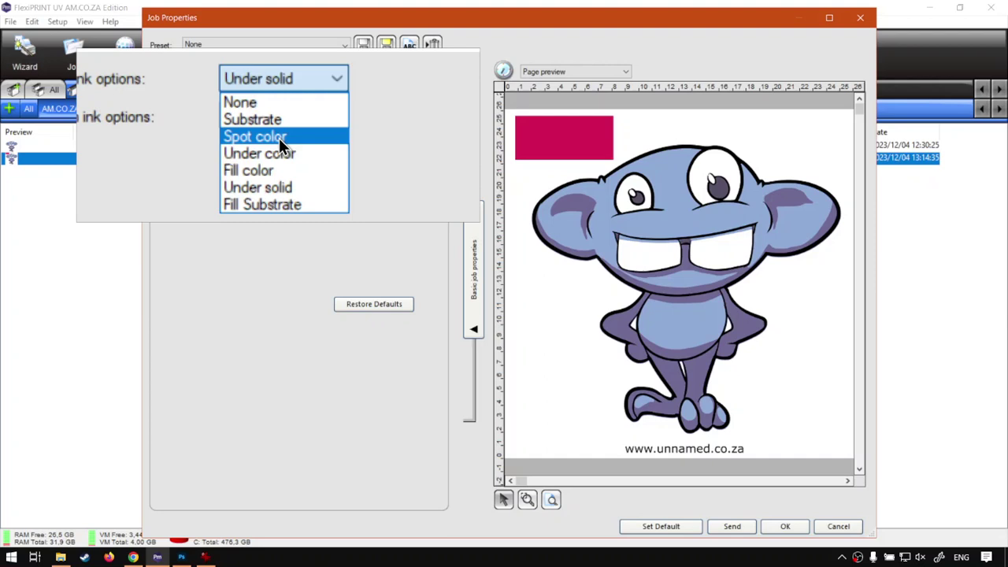
{"action": "left_click", "coordinate": [279, 138]}
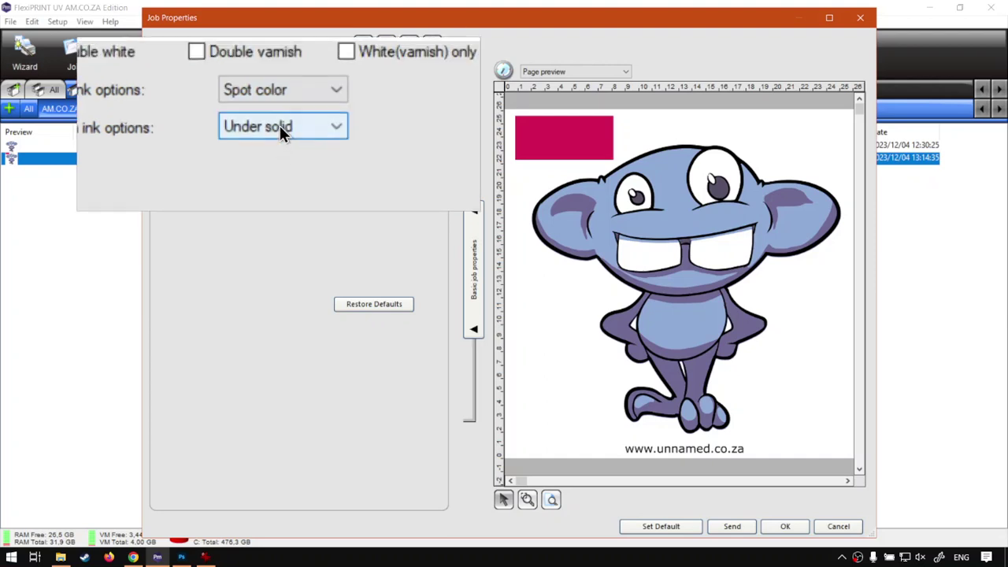
{"action": "left_click", "coordinate": [280, 129]}
{"action": "left_click", "coordinate": [275, 156]}
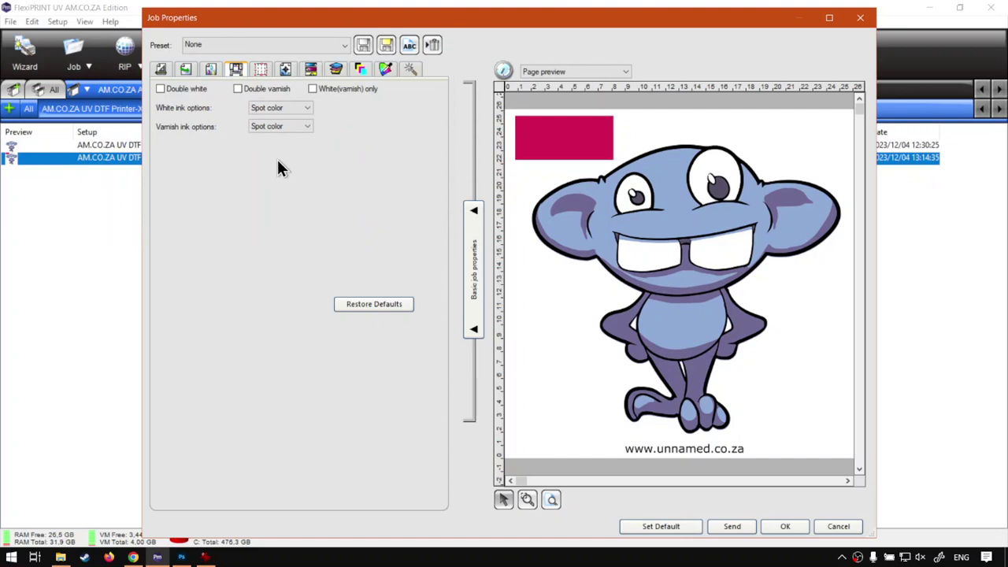
{"action": "left_click", "coordinate": [287, 109]}
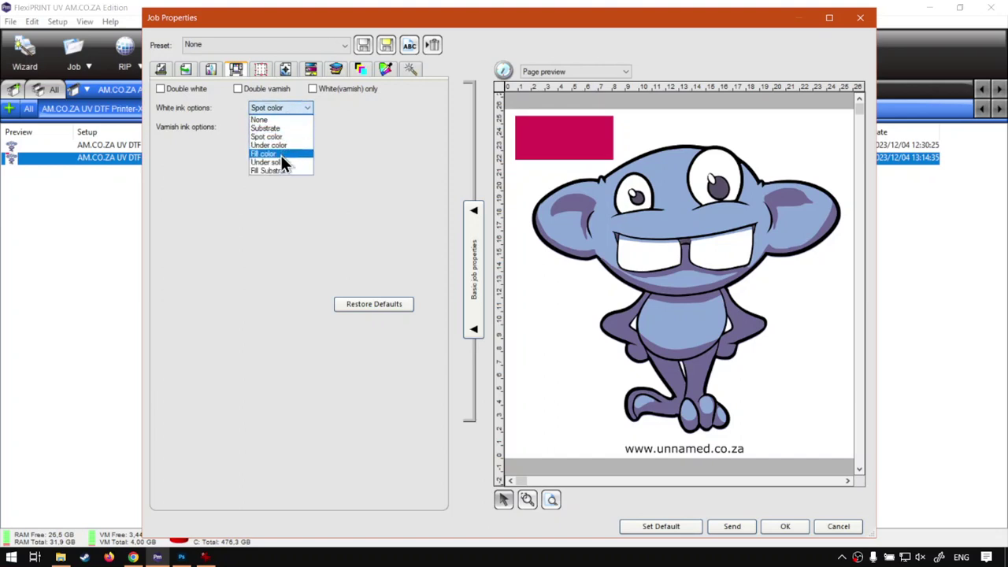
{"action": "left_click", "coordinate": [293, 109]}
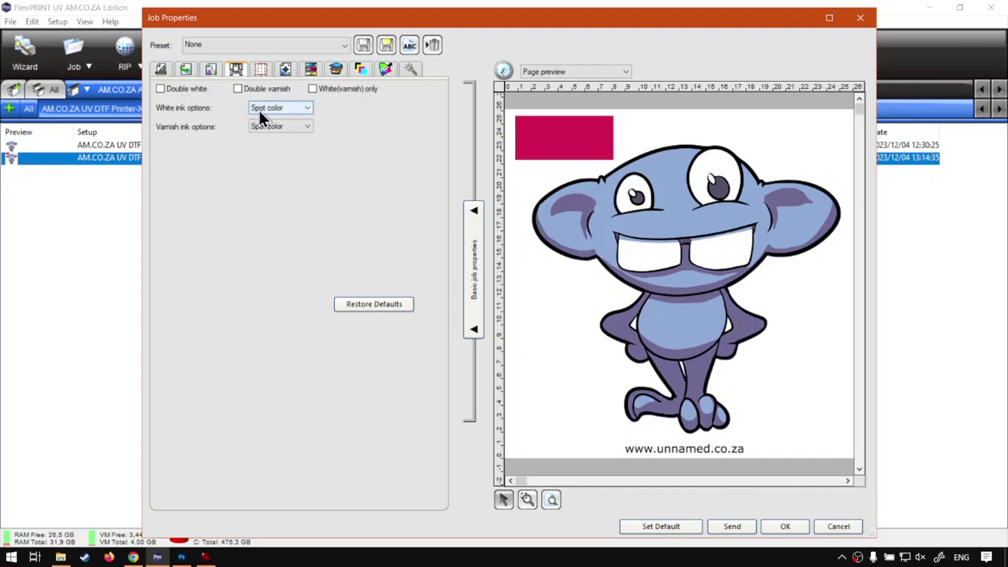
- Recheck the Spot_White output channel preview, then go back to the Layout settings
{"action": "left_click", "coordinate": [361, 68]}
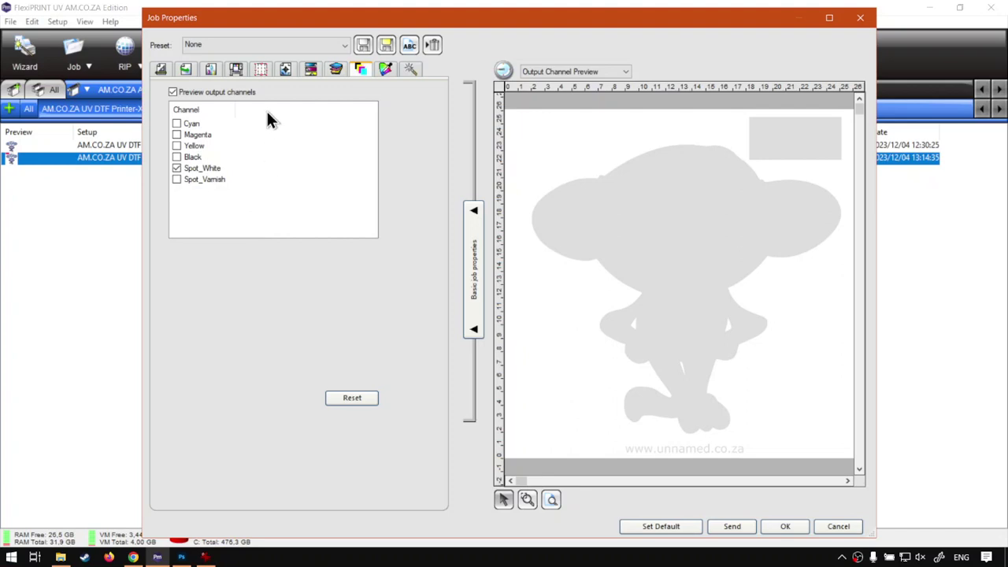
{"action": "left_click", "coordinate": [161, 71]}
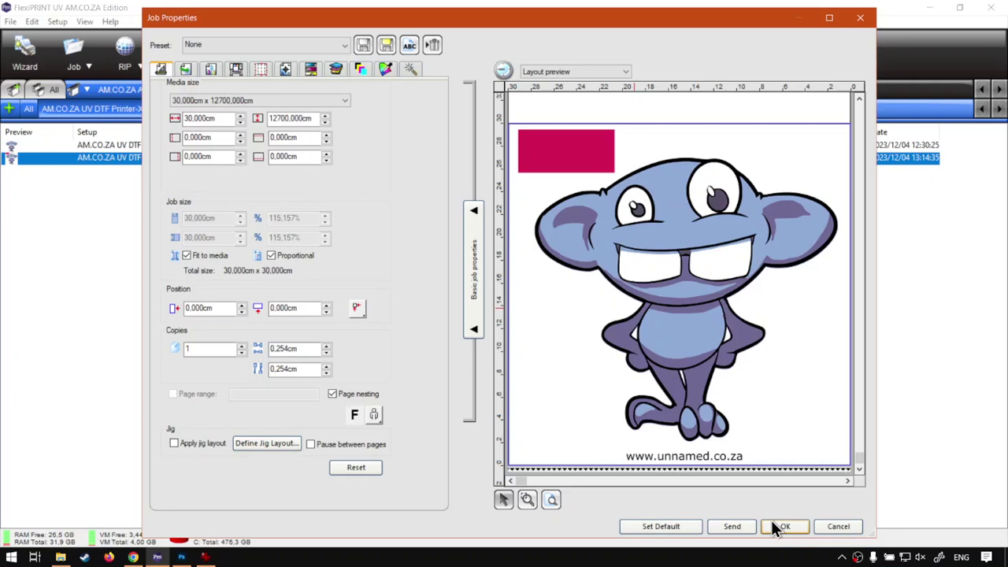
- Confirm the job properties so Gremmy PNG WV.tif is listed as a 30 × 30 cm job
{"action": "left_click", "coordinate": [780, 526]}
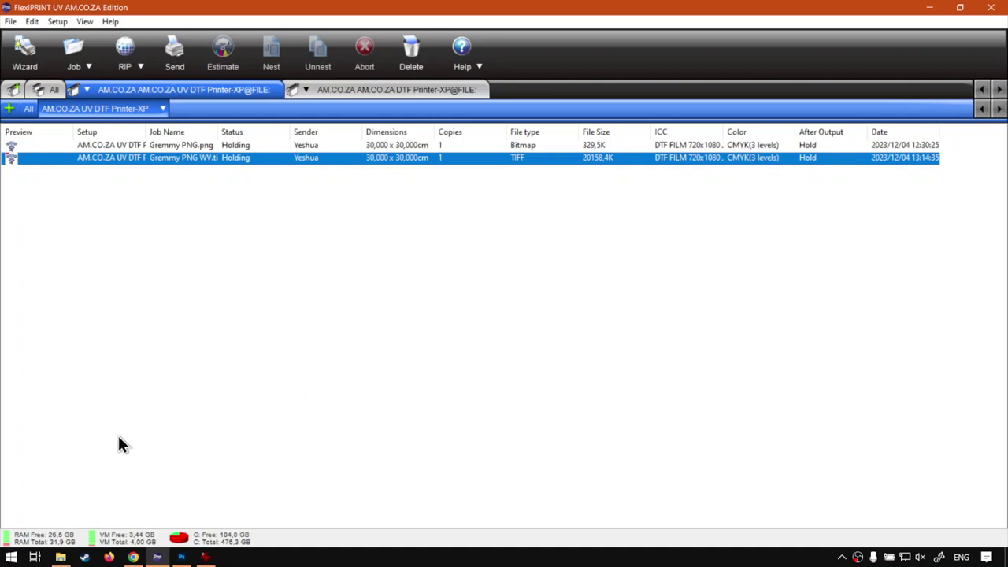
- Bring Chrome to the front on the softwaretraining.co.za Software Training Videos page
{"action": "left_click", "coordinate": [133, 557]}
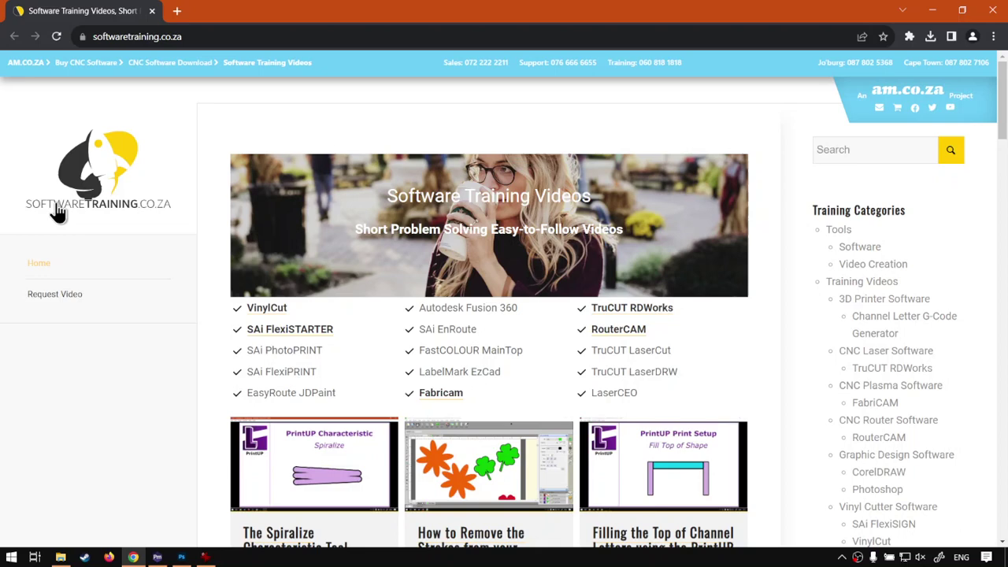